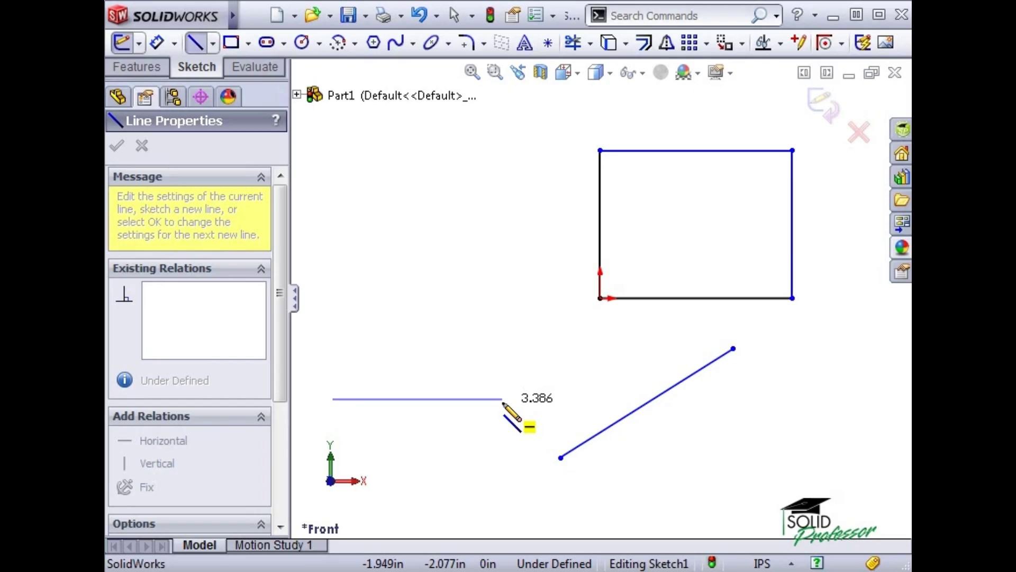
- Finish the horizontal line at about 3.39 in long and sketch a circle centred above it at about X -3.64, Y 1.53 in
{"action": "left_click", "coordinate": [502, 401]}
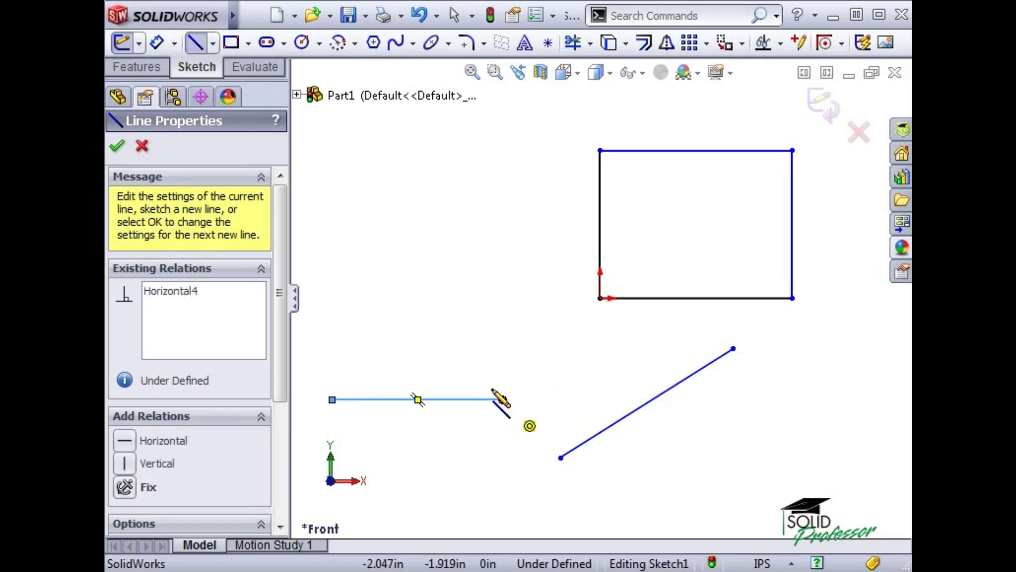
{"action": "key", "text": "s"}
{"action": "left_click", "coordinate": [402, 301]}
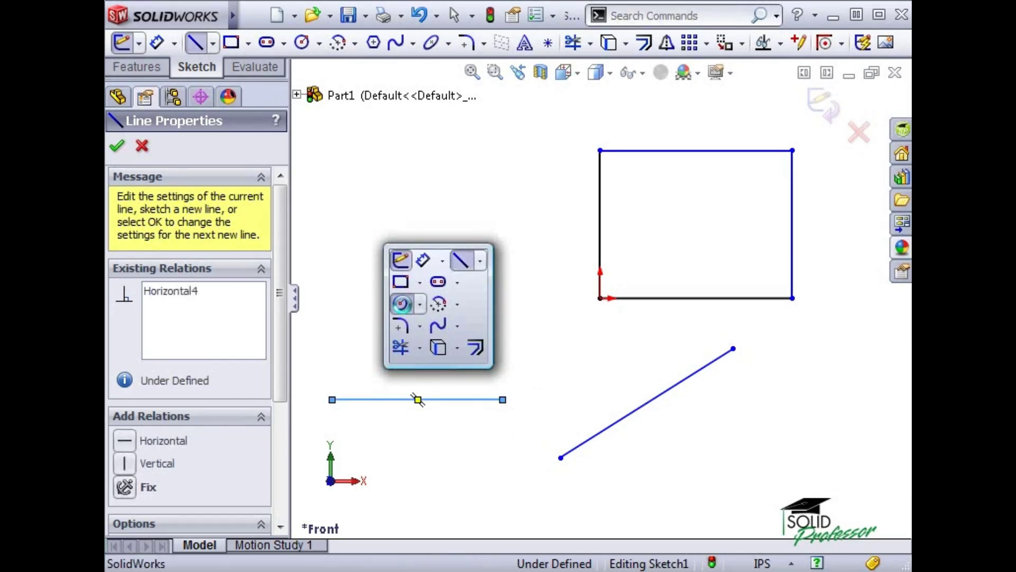
{"action": "left_click", "coordinate": [418, 221]}
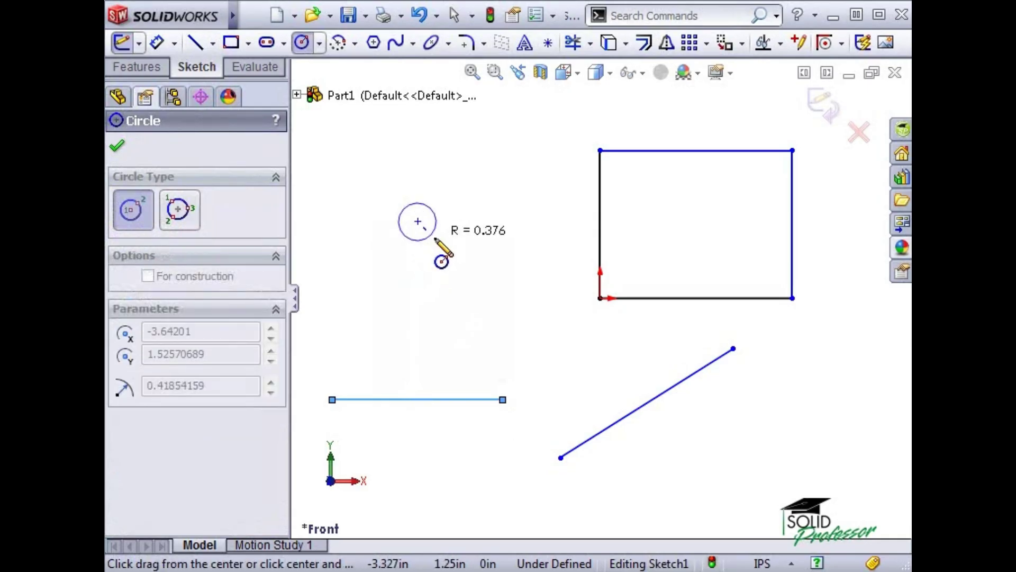
{"action": "left_click", "coordinate": [461, 278]}
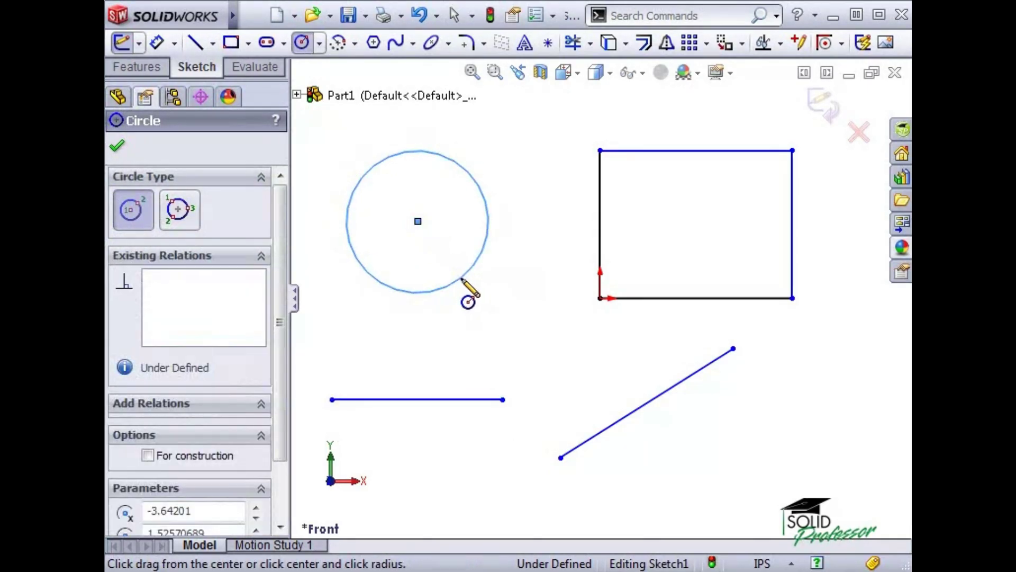
{"action": "key", "text": "Escape"}
{"action": "key", "text": "Escape"}
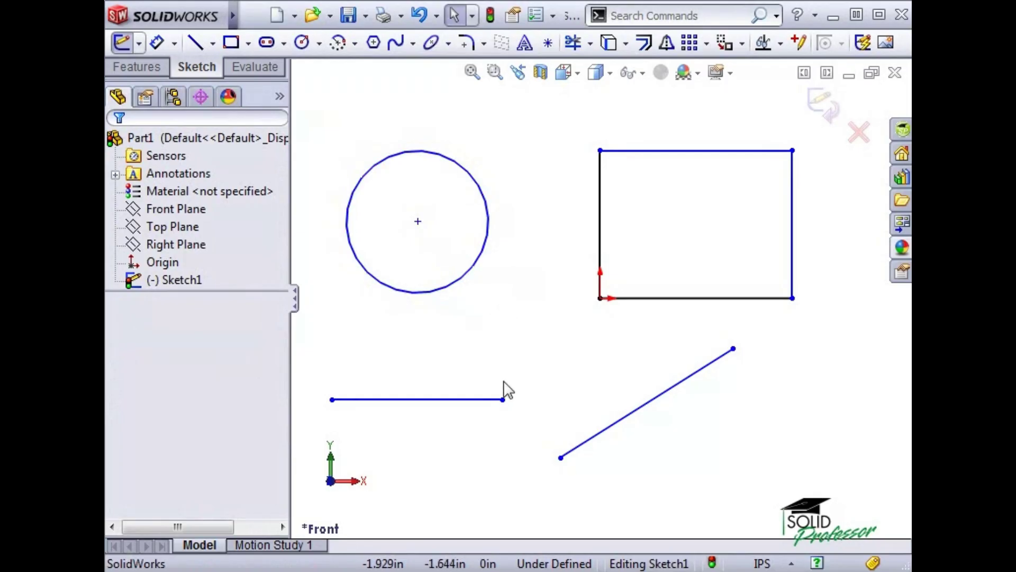
- Shift the horizontal line's right endpoint slightly and resize the circle to about 3.04 in diameter by moving its edge
{"action": "left_click", "coordinate": [503, 400]}
{"action": "mouse_move", "coordinate": [503, 399]}
{"action": "left_mouse_down"}
{"action": "mouse_move", "coordinate": [549, 408]}
{"action": "mouse_move", "coordinate": [504, 408]}
{"action": "left_mouse_up"}
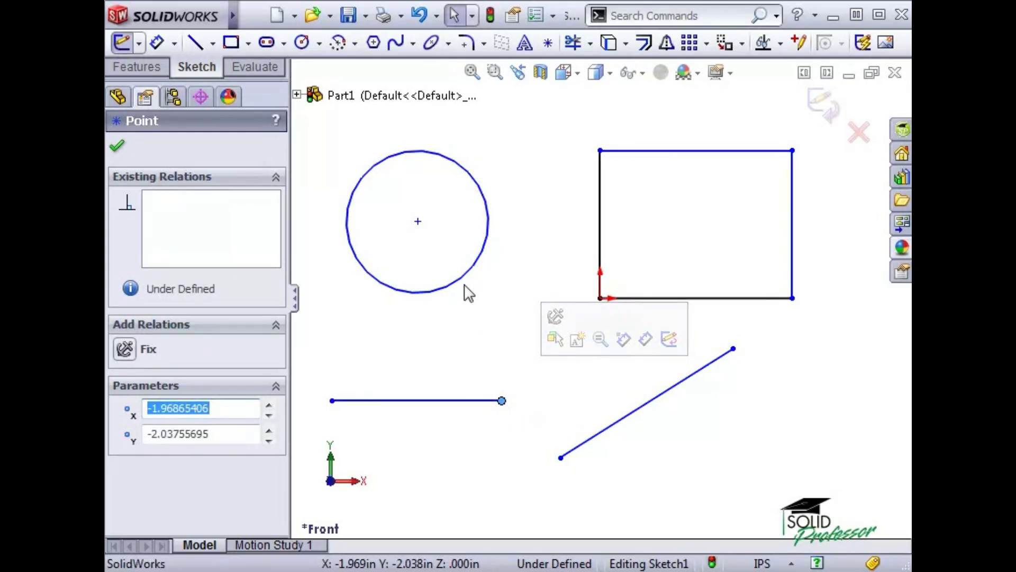
{"action": "mouse_move", "coordinate": [462, 283]}
{"action": "left_mouse_down"}
{"action": "mouse_move", "coordinate": [515, 340]}
{"action": "mouse_move", "coordinate": [473, 288]}
{"action": "left_mouse_up"}
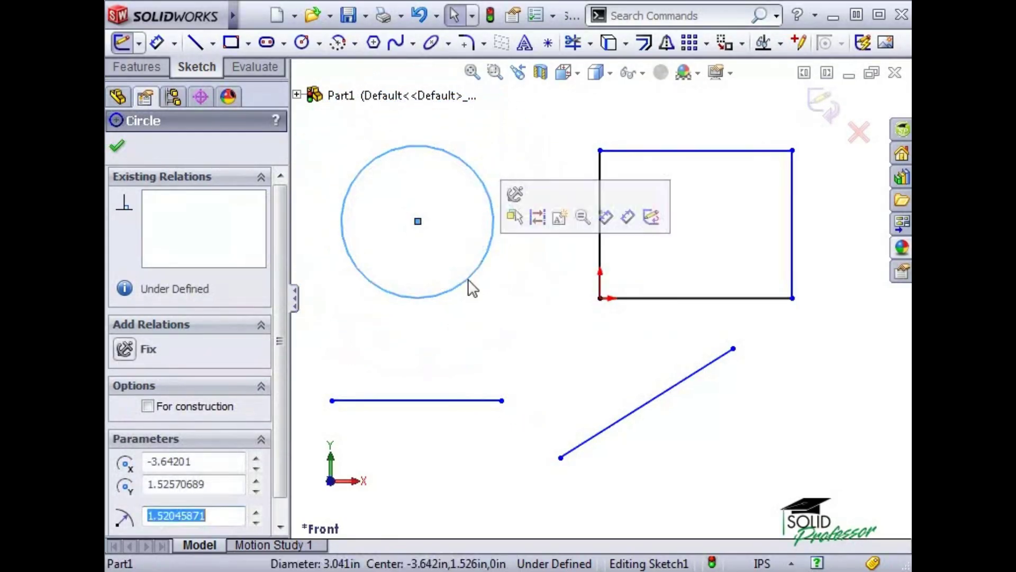
{"action": "left_click", "coordinate": [516, 312]}
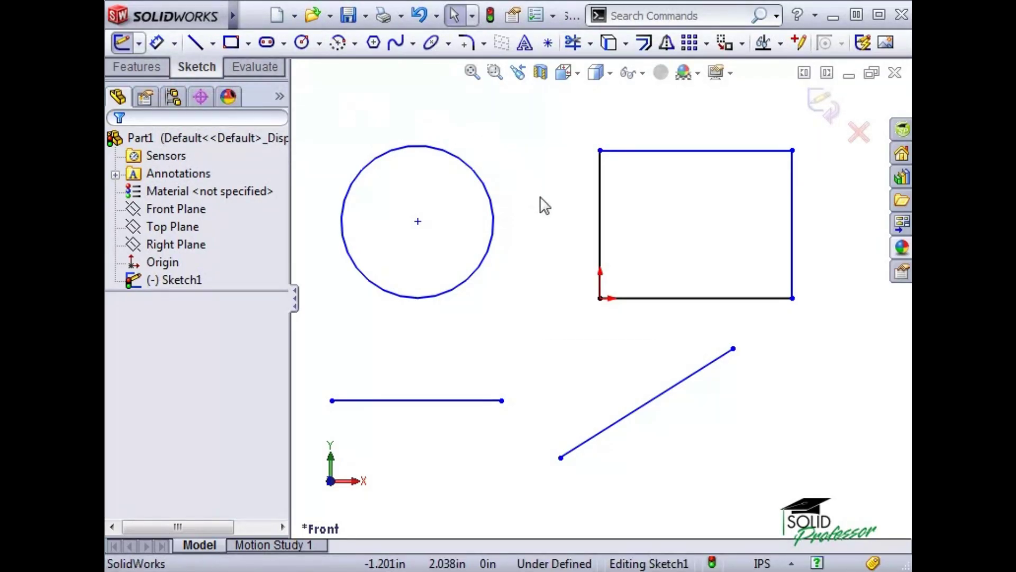
- Place a Smart Dimension on the circle's diameter and enter a value of 2 in
{"action": "key", "text": "s"}
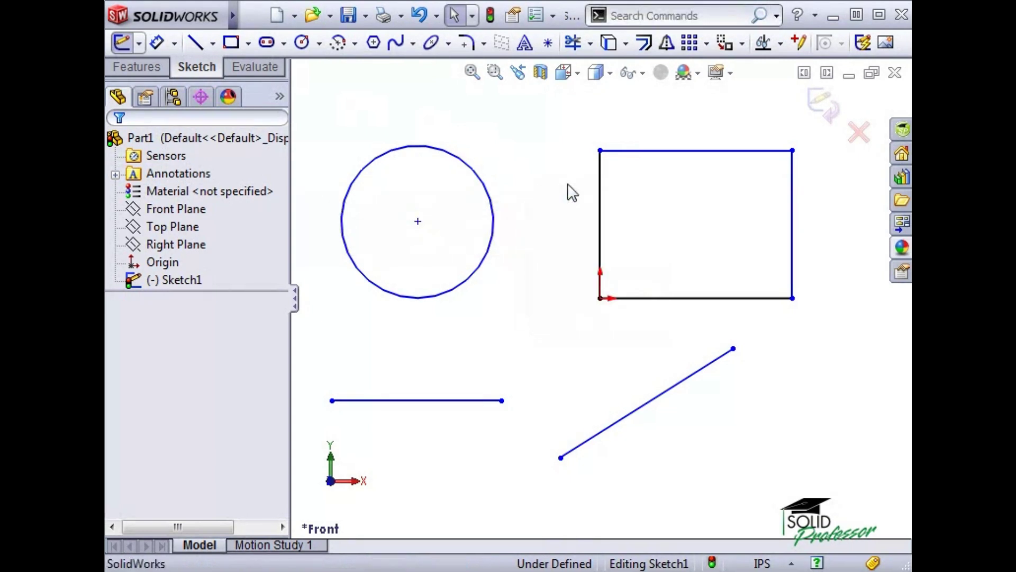
{"action": "right_click_drag", "start_coordinate": [568, 269], "coordinate": [561, 196]}
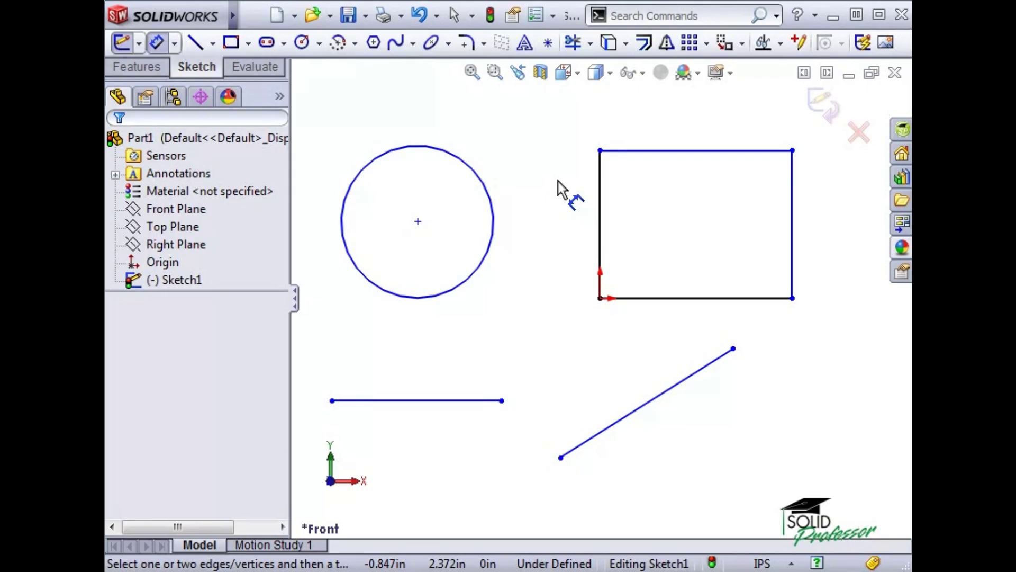
{"action": "left_click", "coordinate": [487, 262]}
{"action": "left_click", "coordinate": [544, 335]}
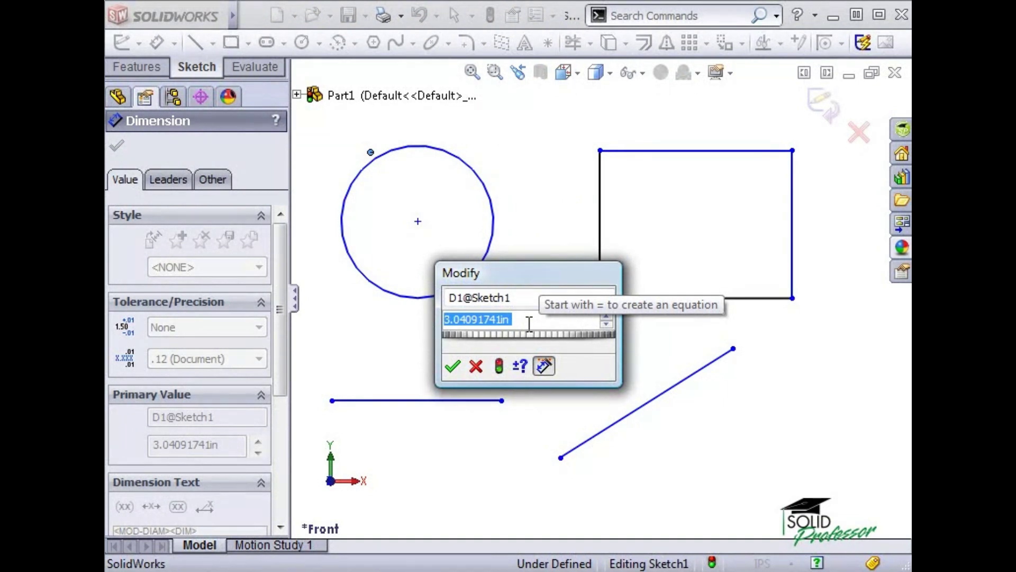
{"action": "type", "text": "2"}
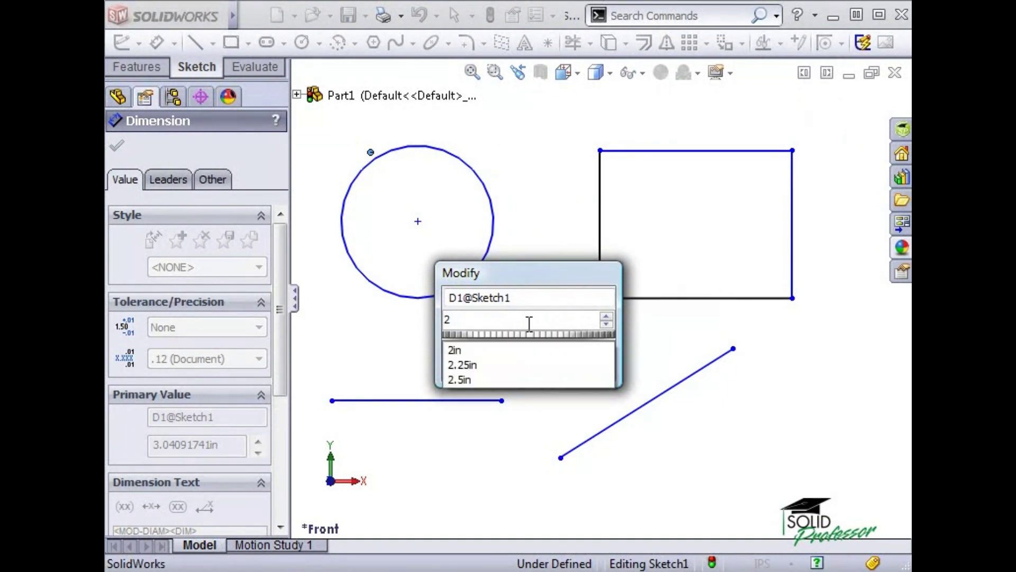
- Try adjusting the circle's diameter value incrementally, down to 1.8 in and back up to 1.9 in
{"action": "left_click", "coordinate": [607, 324]}
{"action": "left_click", "coordinate": [607, 324]}
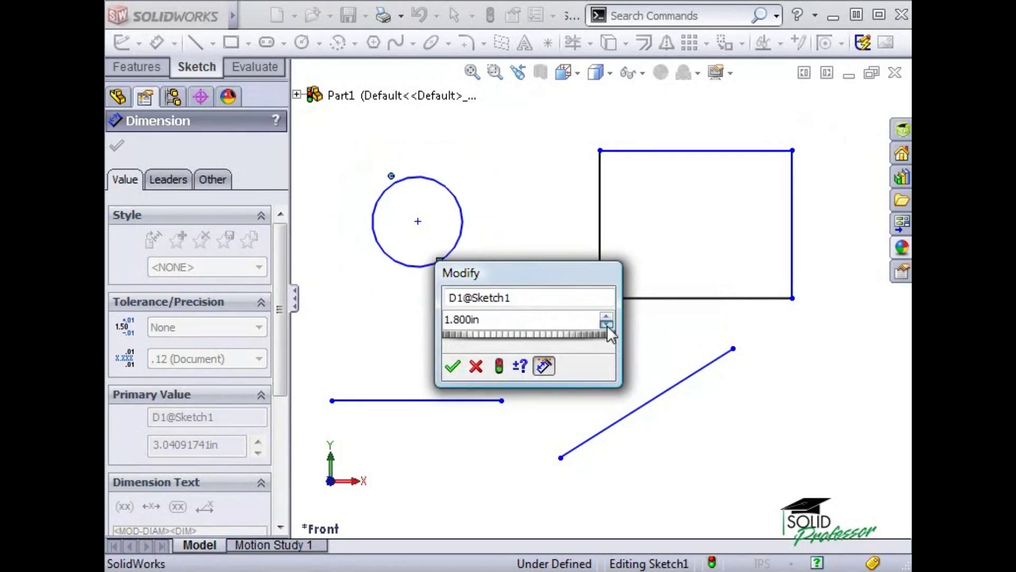
{"action": "left_click", "coordinate": [606, 324]}
{"action": "left_click", "coordinate": [610, 316]}
{"action": "left_click", "coordinate": [609, 316]}
{"action": "left_click", "coordinate": [609, 317]}
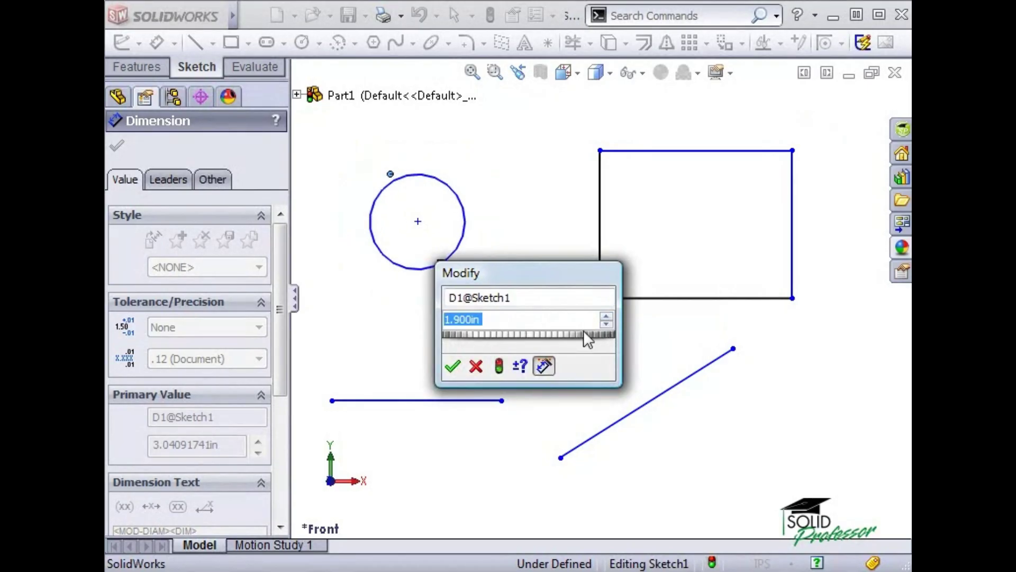
{"action": "mouse_move", "coordinate": [584, 331]}
{"action": "left_mouse_down"}
{"action": "mouse_move", "coordinate": [524, 332]}
{"action": "mouse_move", "coordinate": [563, 333]}
{"action": "left_mouse_up"}
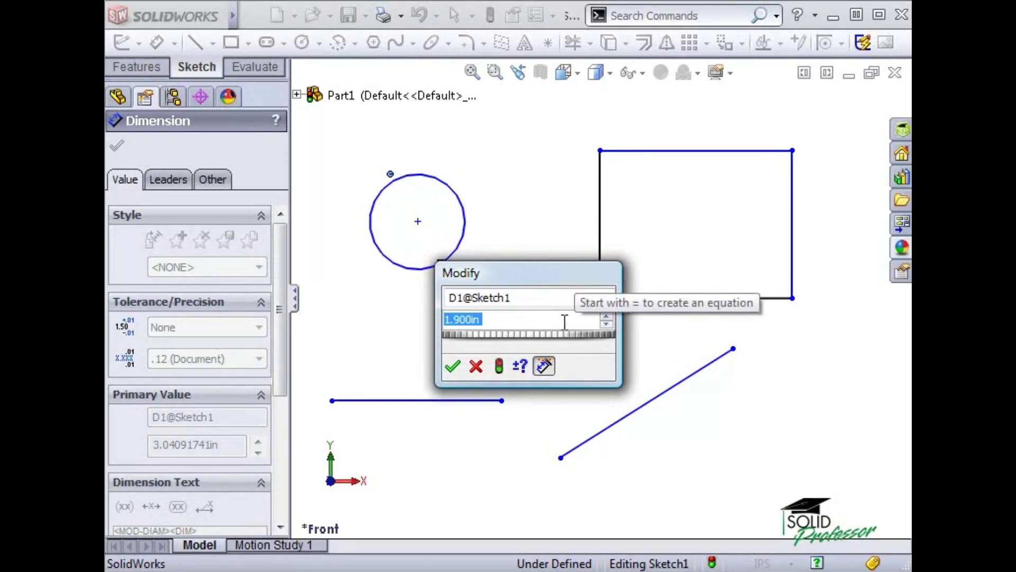
- Set the circle's diameter to 2 in and name the dimension Circle
{"action": "type", "text": "2"}
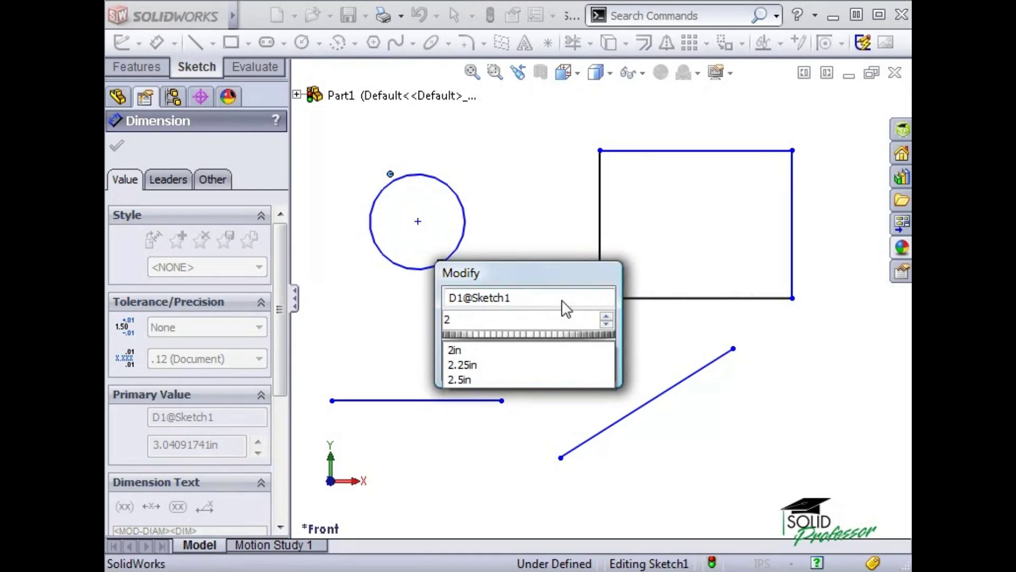
{"action": "double_click", "coordinate": [562, 300]}
{"action": "type", "text": "Circle"}
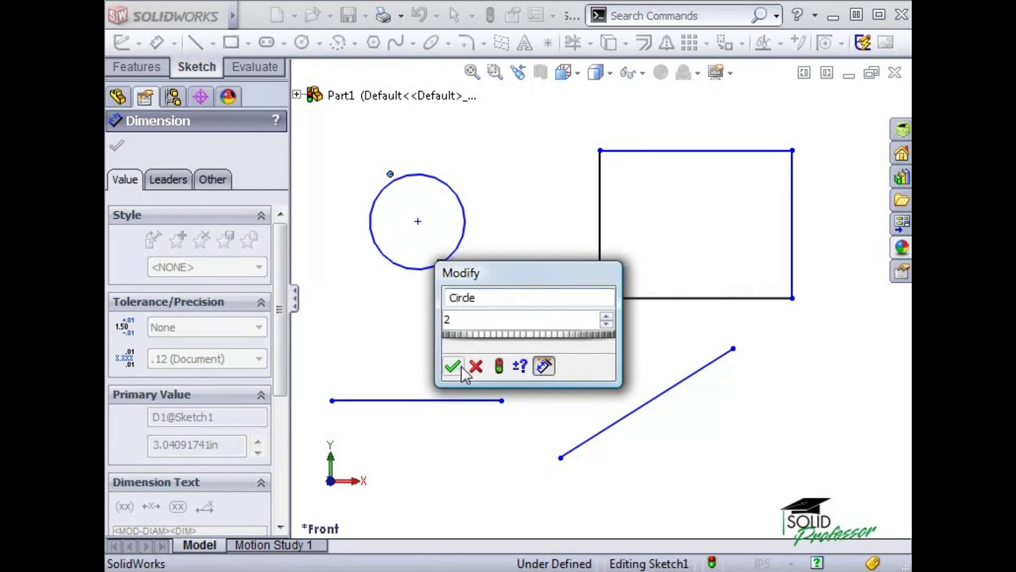
{"action": "left_click", "coordinate": [461, 366]}
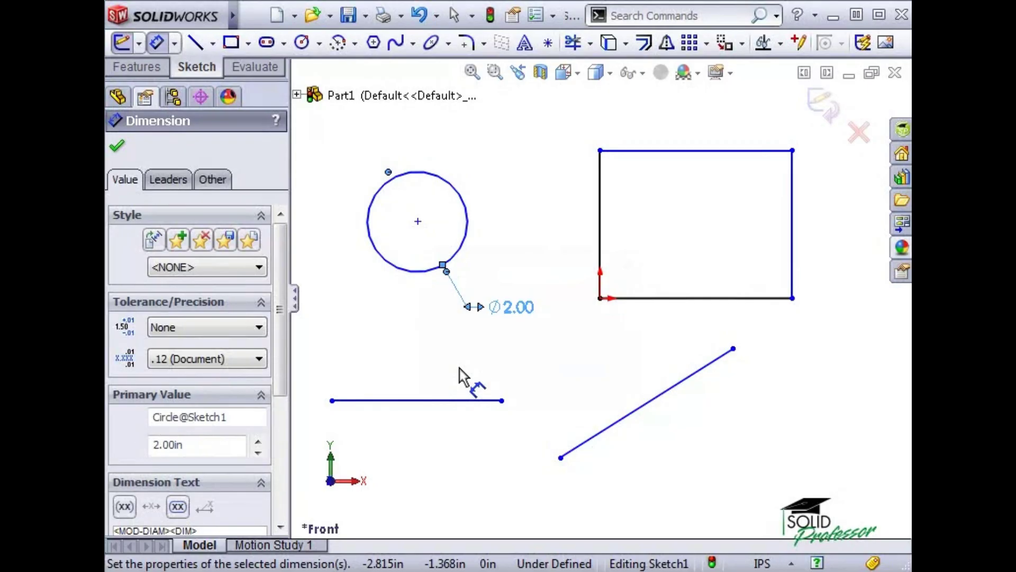
- Dimension the rectangle's left vertical edge at 2.25 in, placing the dimension outside the rectangle
{"action": "left_click", "coordinate": [600, 236]}
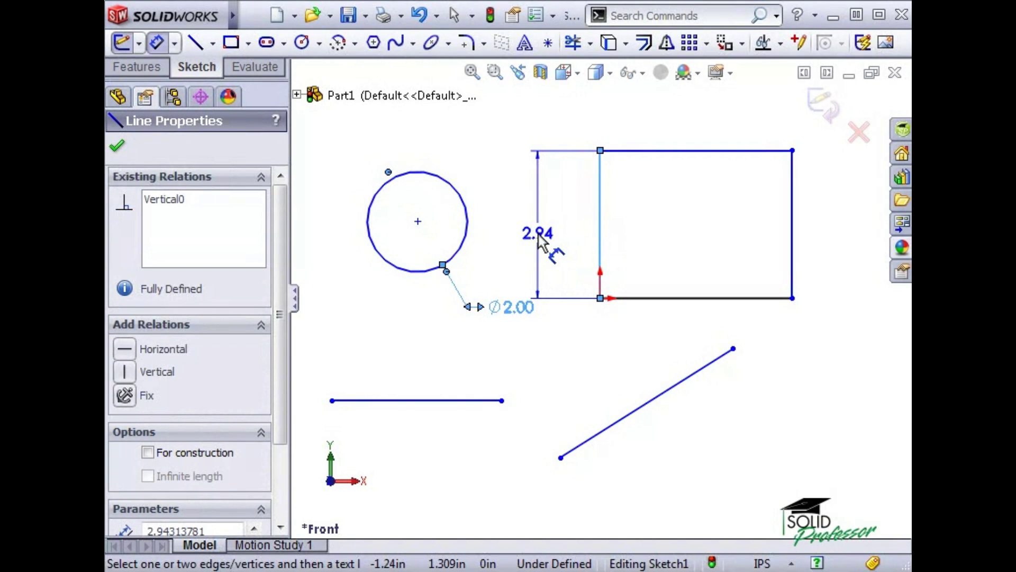
{"action": "left_click", "coordinate": [541, 238]}
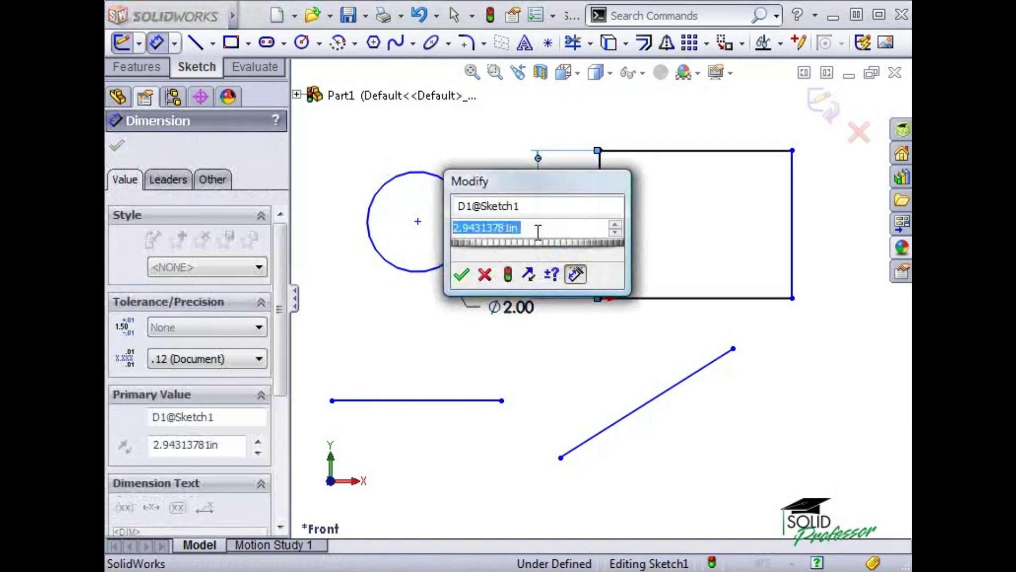
{"action": "type", "text": "2.25"}
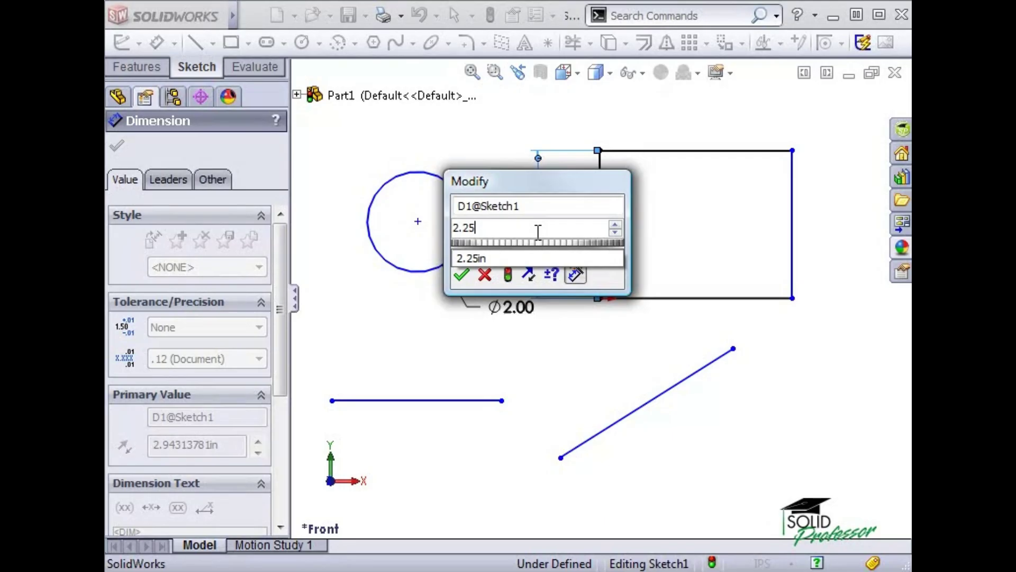
{"action": "key", "text": "Return"}
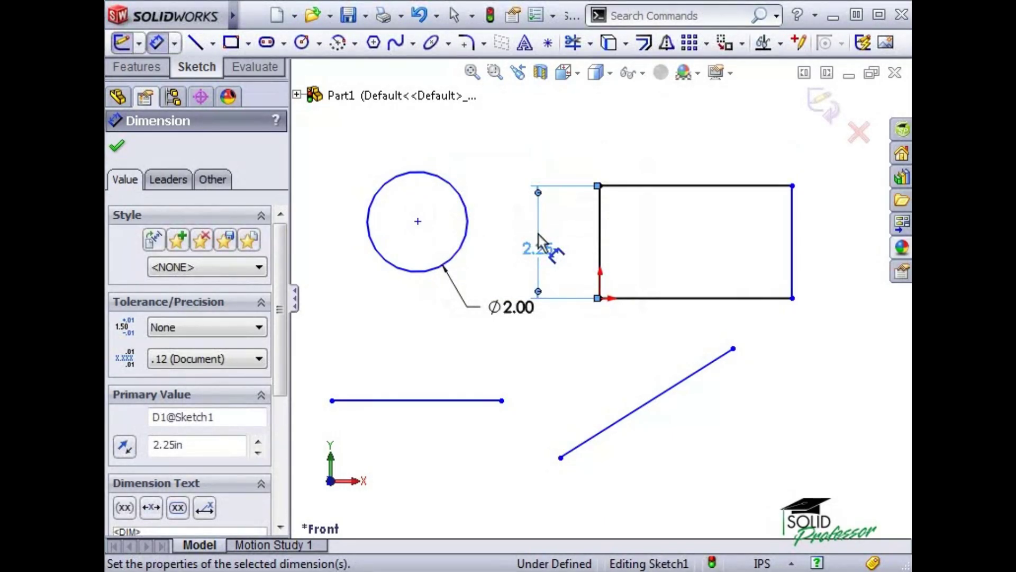
- Dimension the rectangle's width between its two upper corner points at 2.5 in, placed above the top edge
{"action": "left_click", "coordinate": [601, 186]}
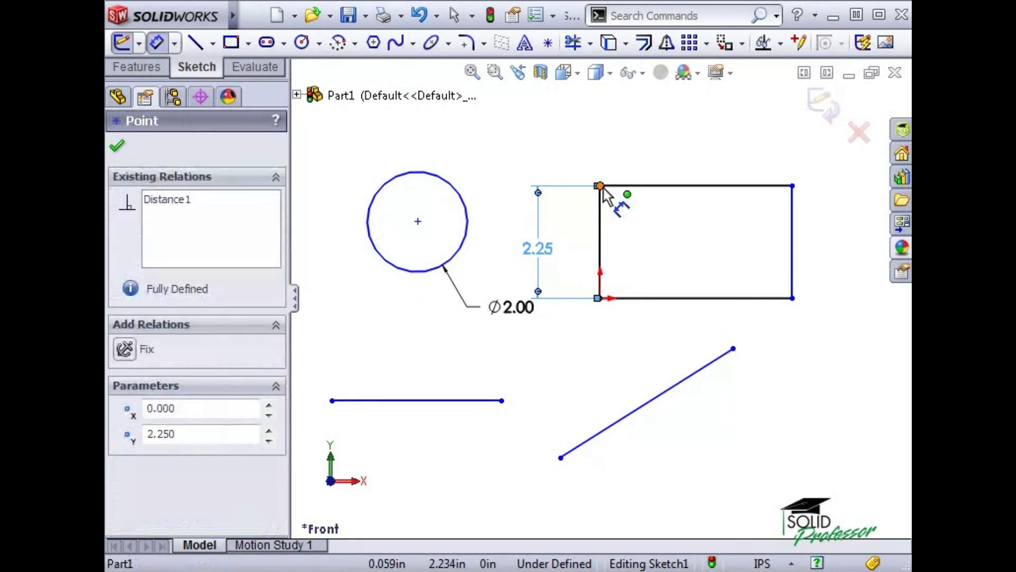
{"action": "left_click", "coordinate": [792, 186]}
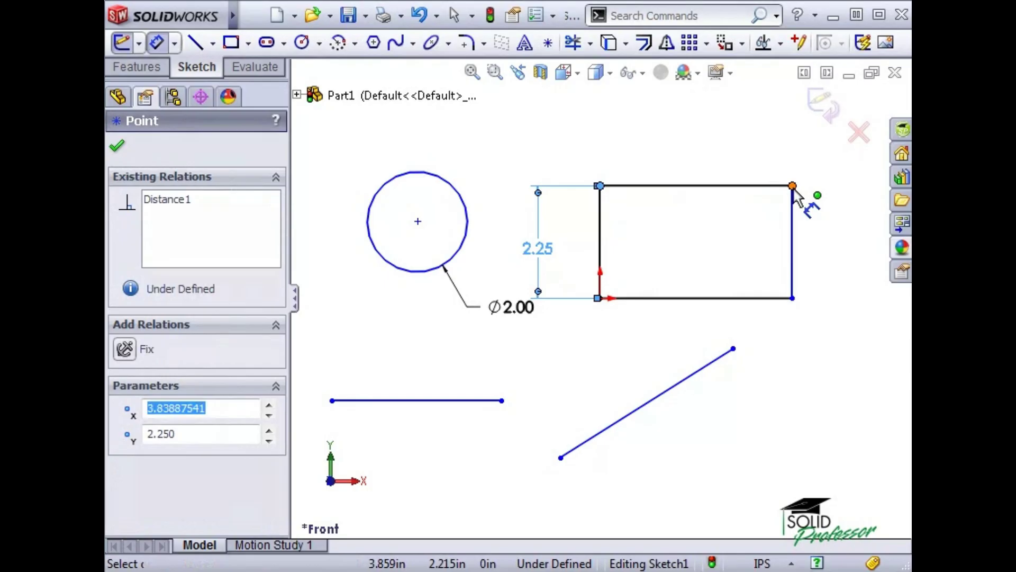
{"action": "left_click", "coordinate": [706, 149]}
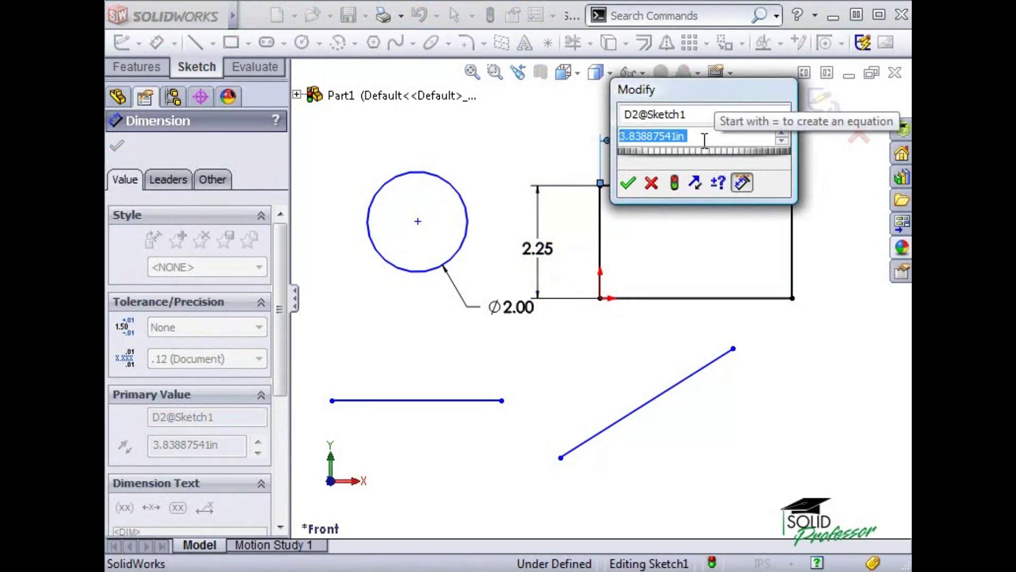
{"action": "type", "text": "2.5"}
{"action": "key", "text": "Return"}
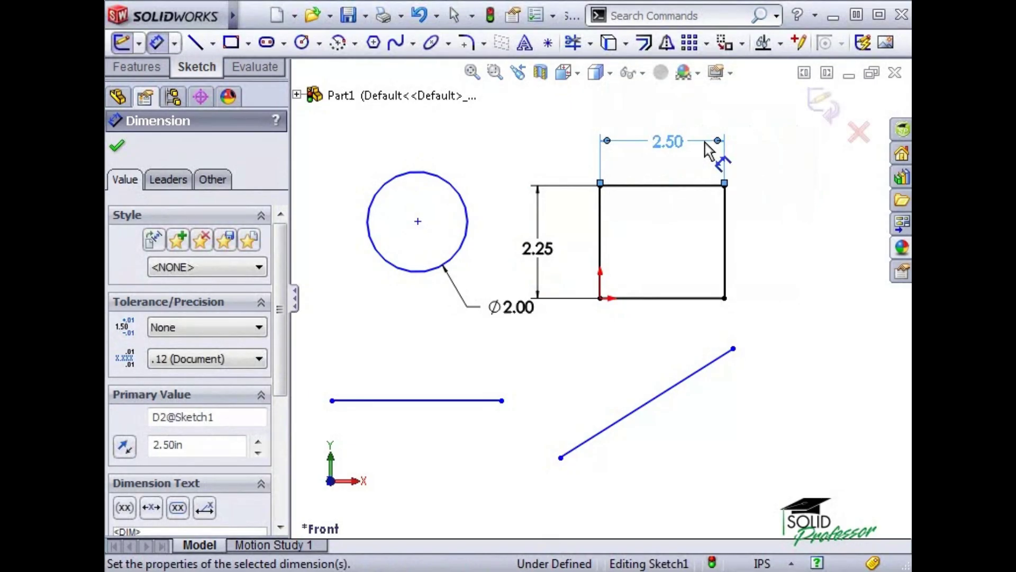
- Set the slanted line's horizontal span to 3 in with a dimension below it, and delete that dimension
{"action": "left_click", "coordinate": [652, 406]}
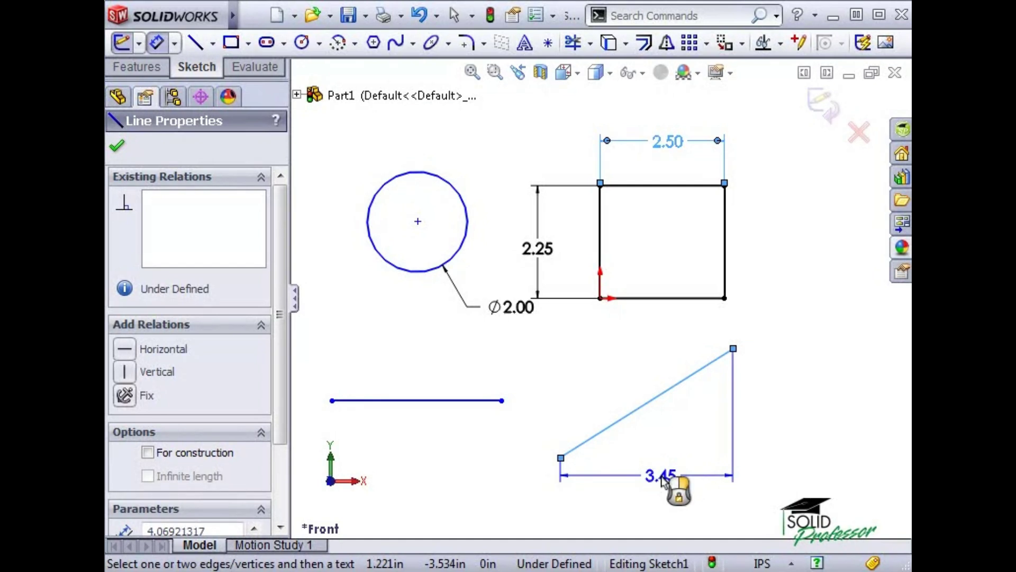
{"action": "left_click", "coordinate": [662, 479]}
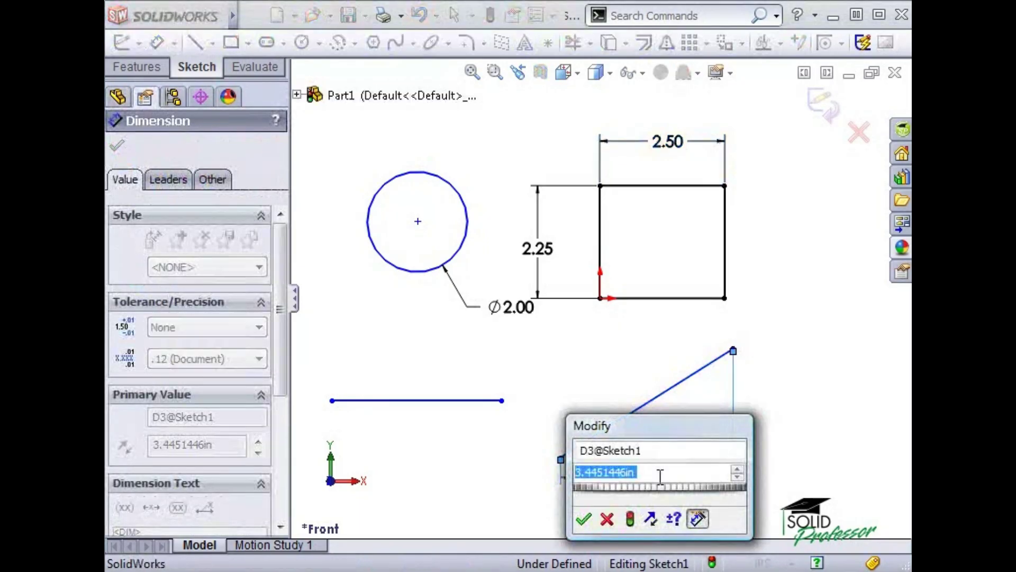
{"action": "key", "text": "Return"}
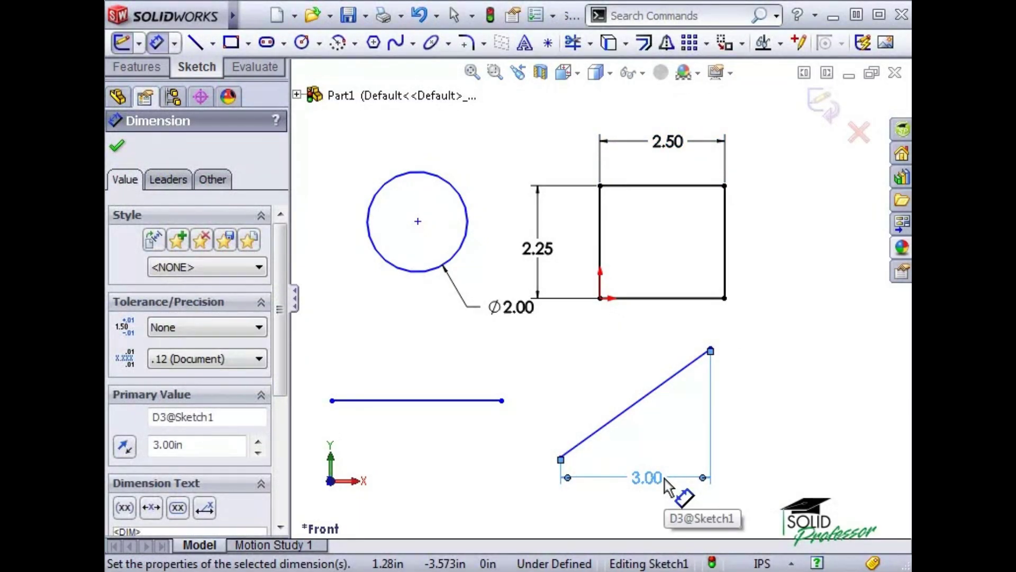
{"action": "key", "text": "Delete"}
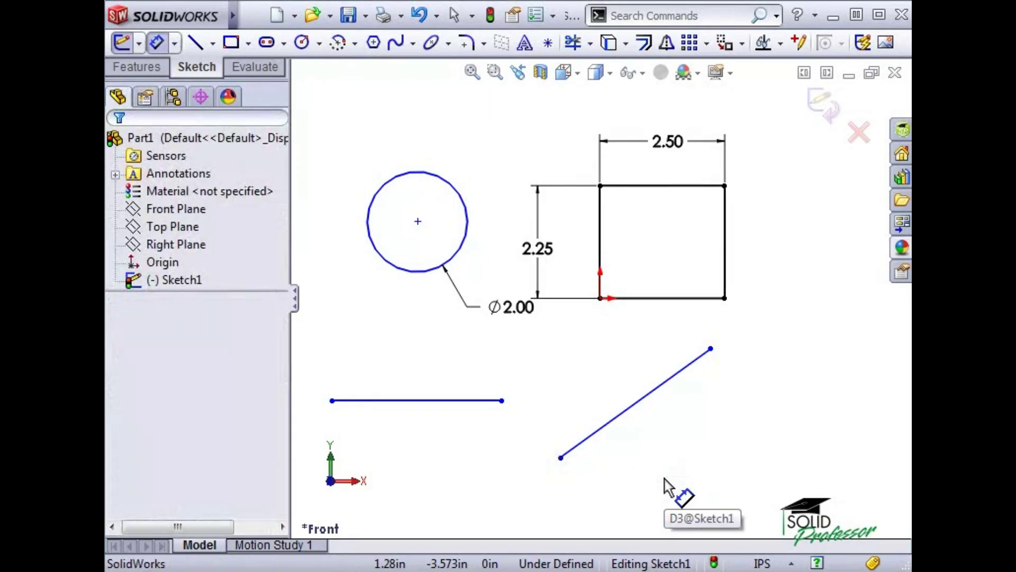
- Try an aligned length dimension on the slanted line without placing it
{"action": "left_click", "coordinate": [639, 408]}
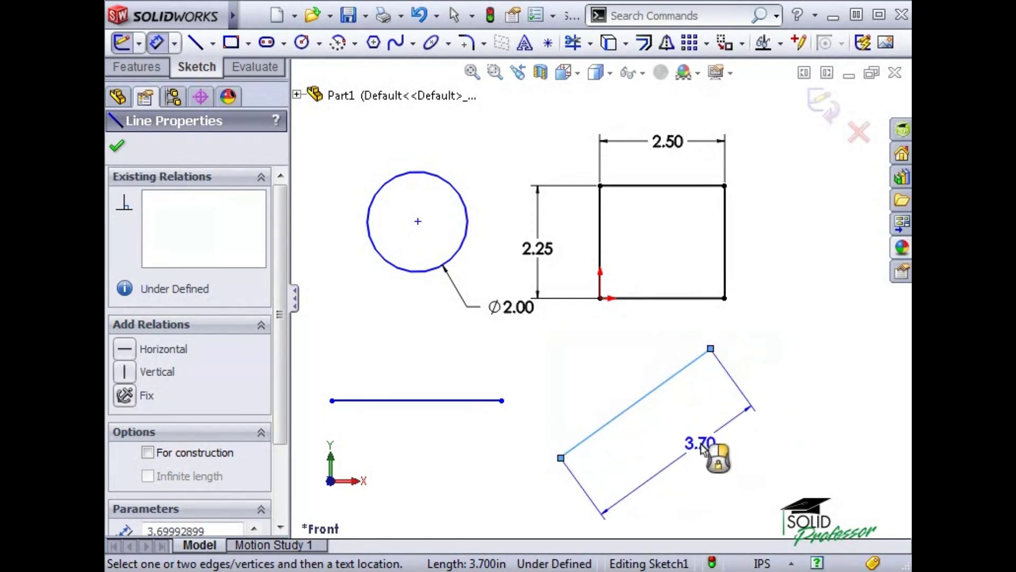
{"action": "key", "text": "Escape"}
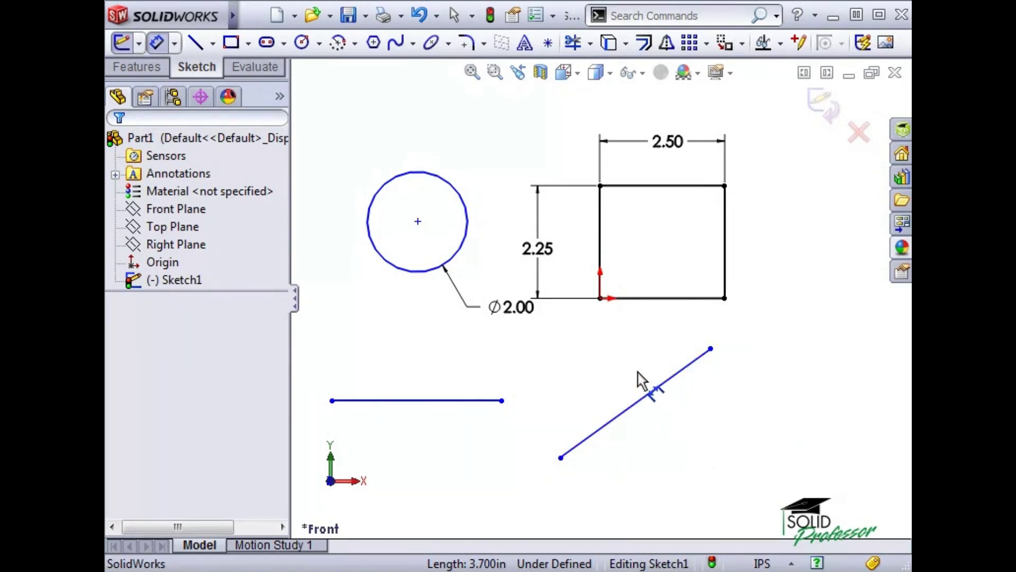
- Dimension the horizontal distance between the circle and the rectangle's left edge at 3 in, placed above the circle
{"action": "left_click", "coordinate": [479, 238]}
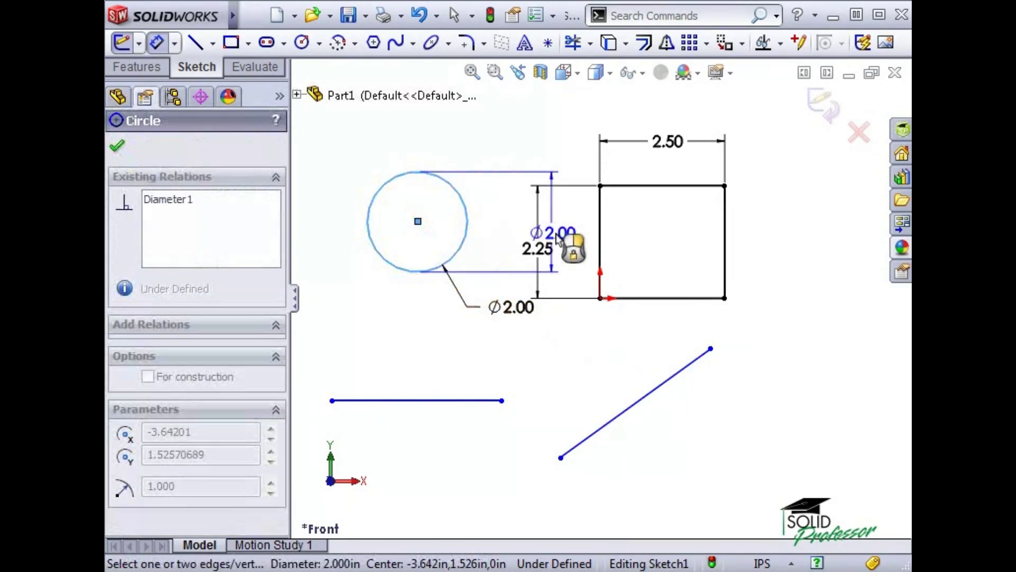
{"action": "left_click", "coordinate": [600, 241]}
{"action": "left_click", "coordinate": [532, 151]}
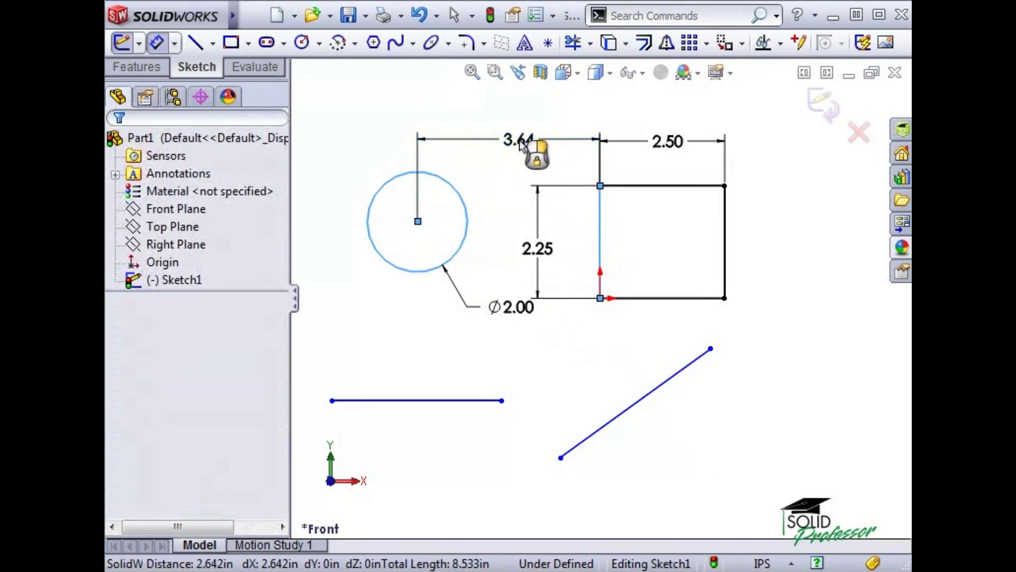
{"action": "type", "text": "3"}
{"action": "key", "text": "Return"}
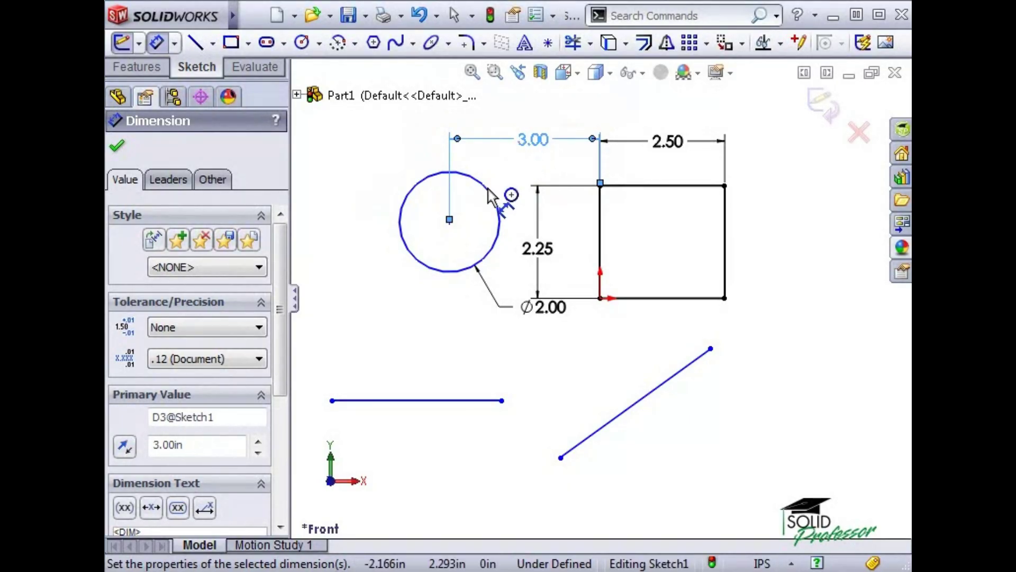
- Reattach the horizontal circle-to-rectangle dimension from the circle's center to the far side of the circle
{"action": "left_click_drag", "start_coordinate": [451, 222], "coordinate": [407, 228]}
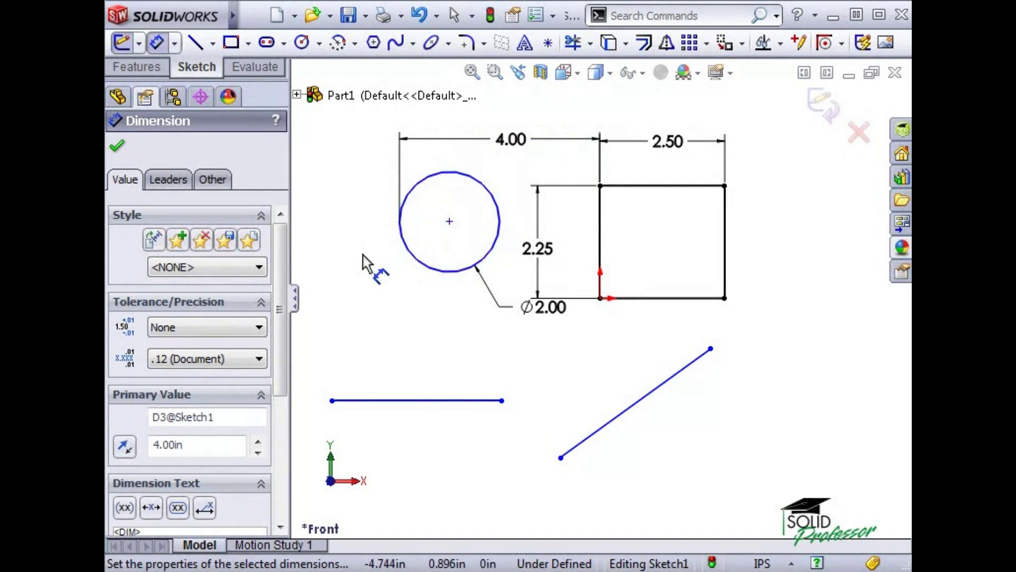
- Delete the circle's diameter dimension, the rectangle's height dimension and the horizontal distance between circle and rectangle
{"action": "left_click", "coordinate": [539, 316]}
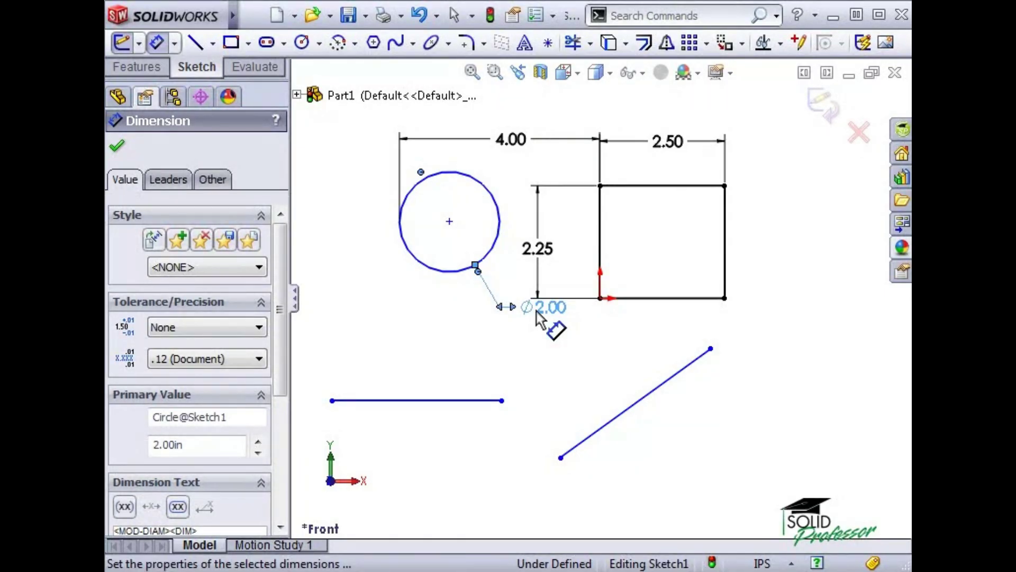
{"action": "key", "text": "Delete"}
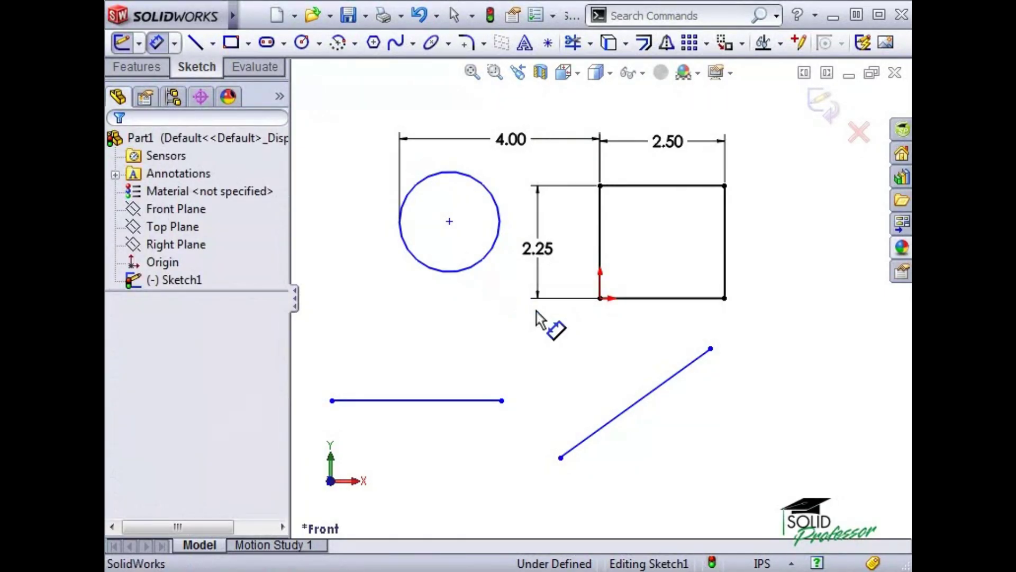
{"action": "left_click", "coordinate": [545, 260]}
{"action": "left_click", "coordinate": [502, 152], "text": "ctrl"}
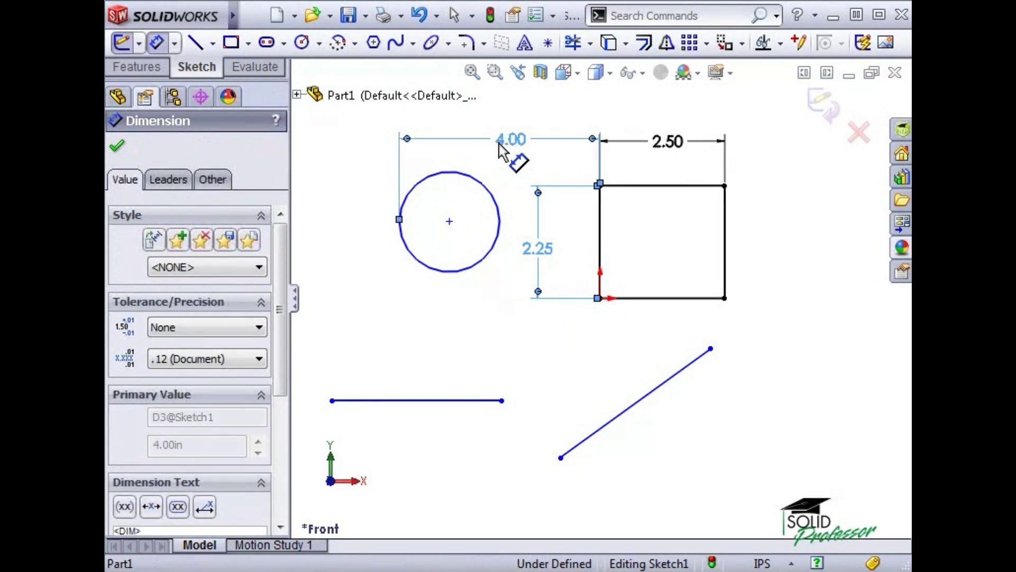
{"action": "key", "text": "Delete"}
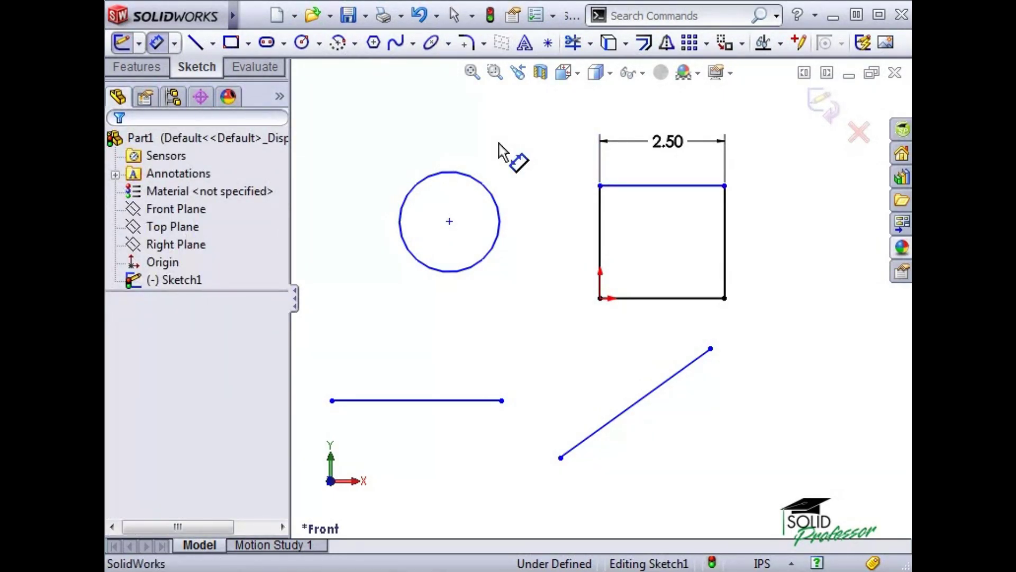
- Set the rectangle's width dimension above its upper edge to 3 in
{"action": "left_click", "coordinate": [664, 143]}
{"action": "double_click", "coordinate": [664, 142]}
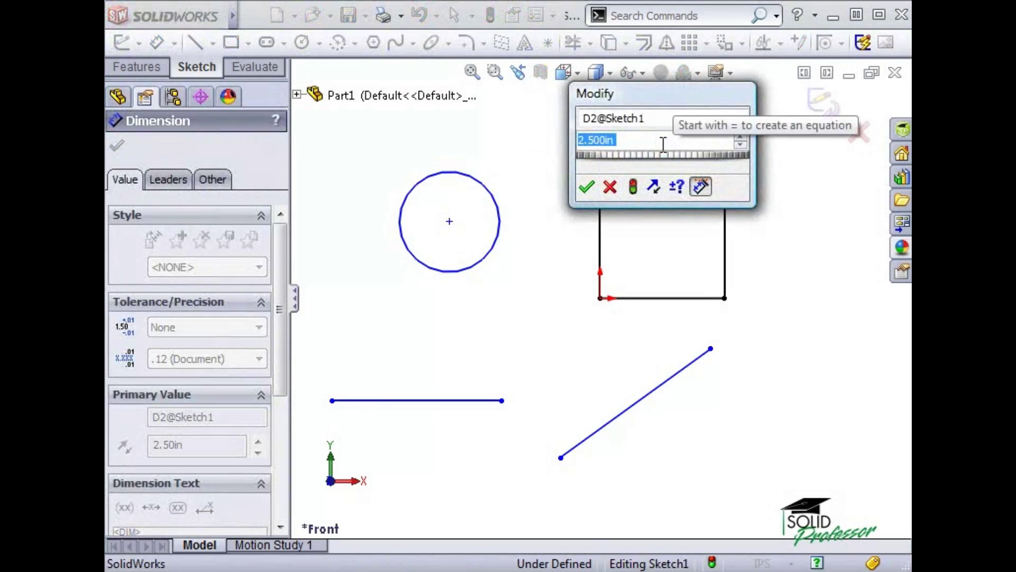
{"action": "type", "text": "3"}
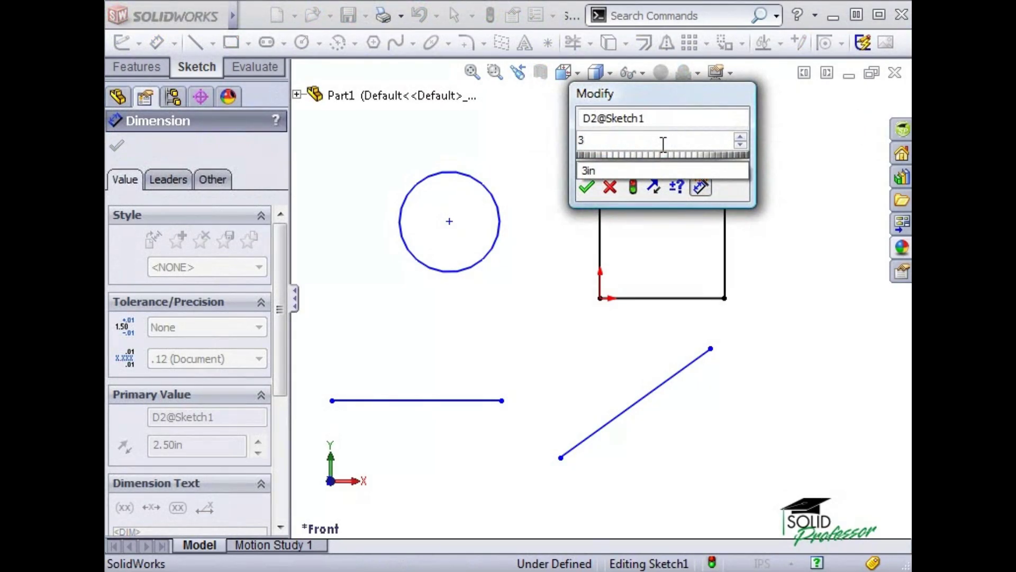
{"action": "key", "text": "Return"}
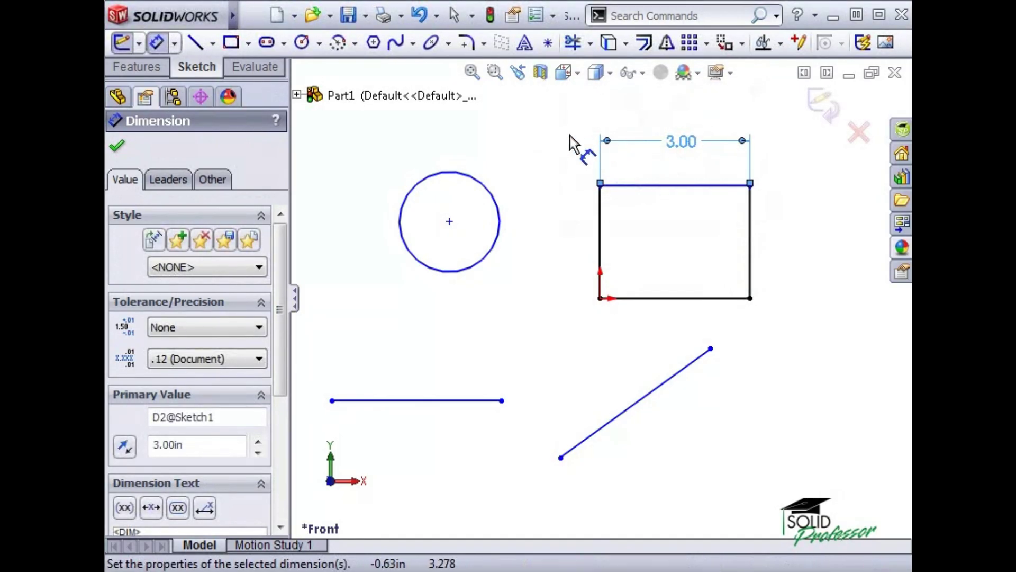